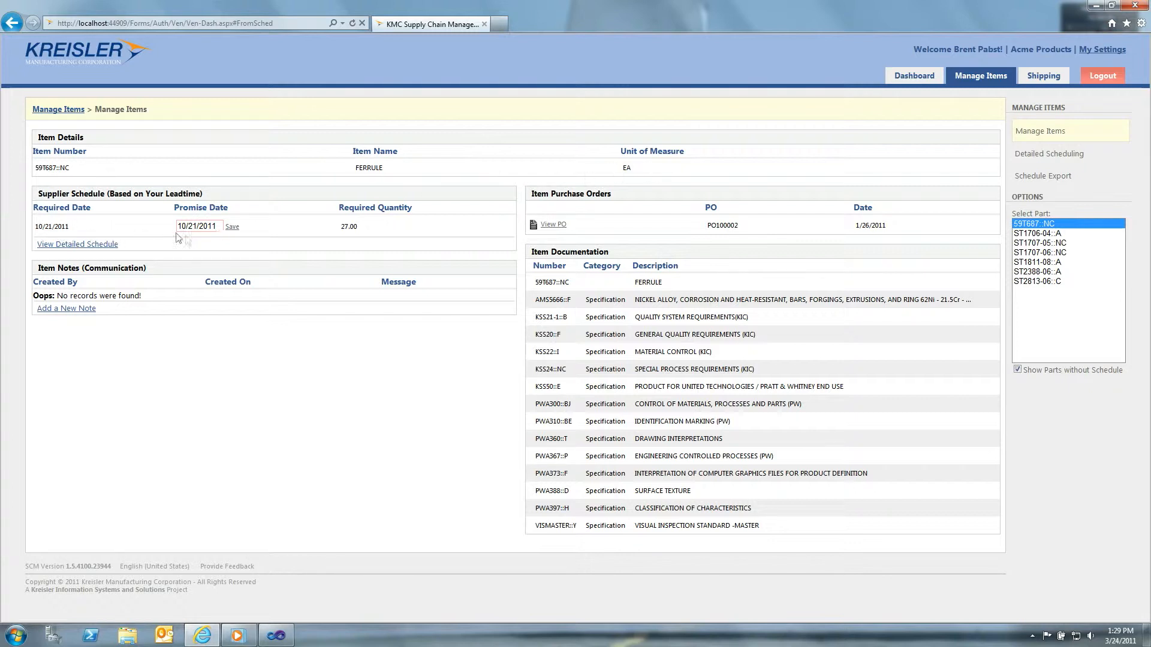
# Step: Set the FERRULE item's promise date to 10/12/2011 and save the change
pyautogui.click(217, 226)
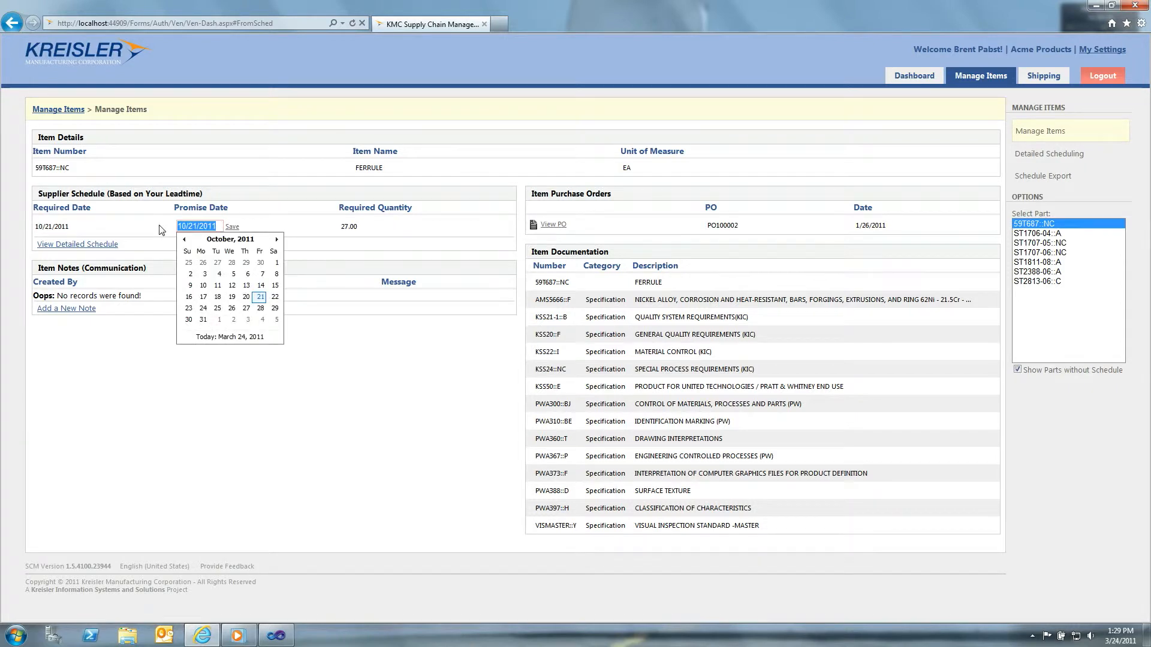
pyautogui.click(248, 310)
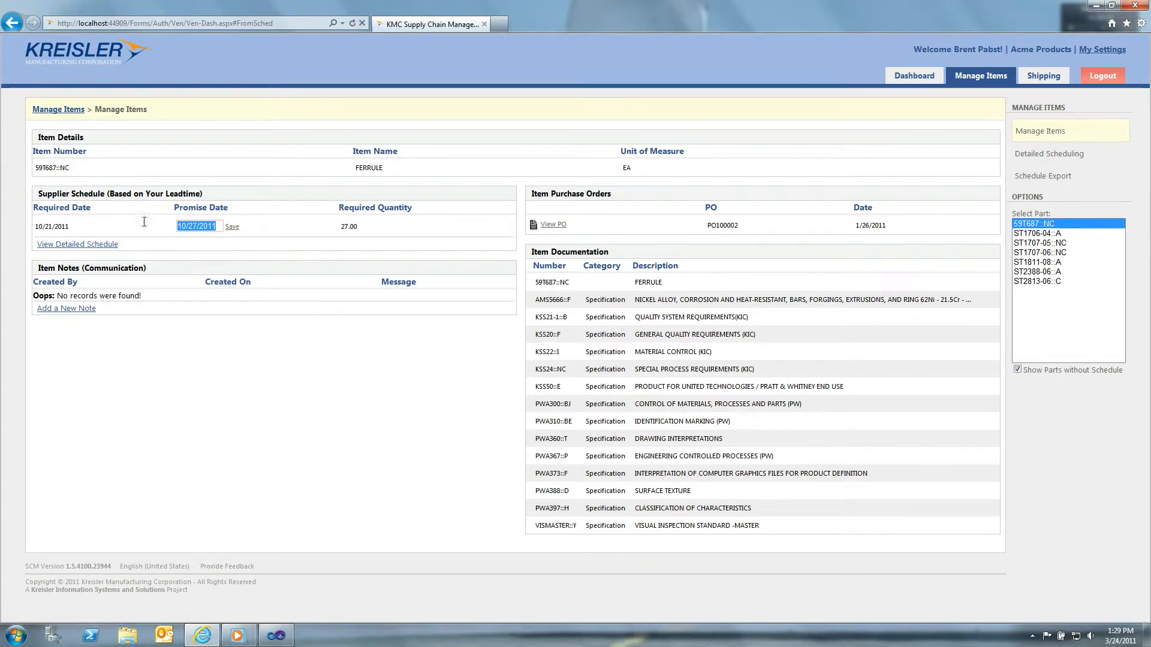
pyautogui.click(199, 227)
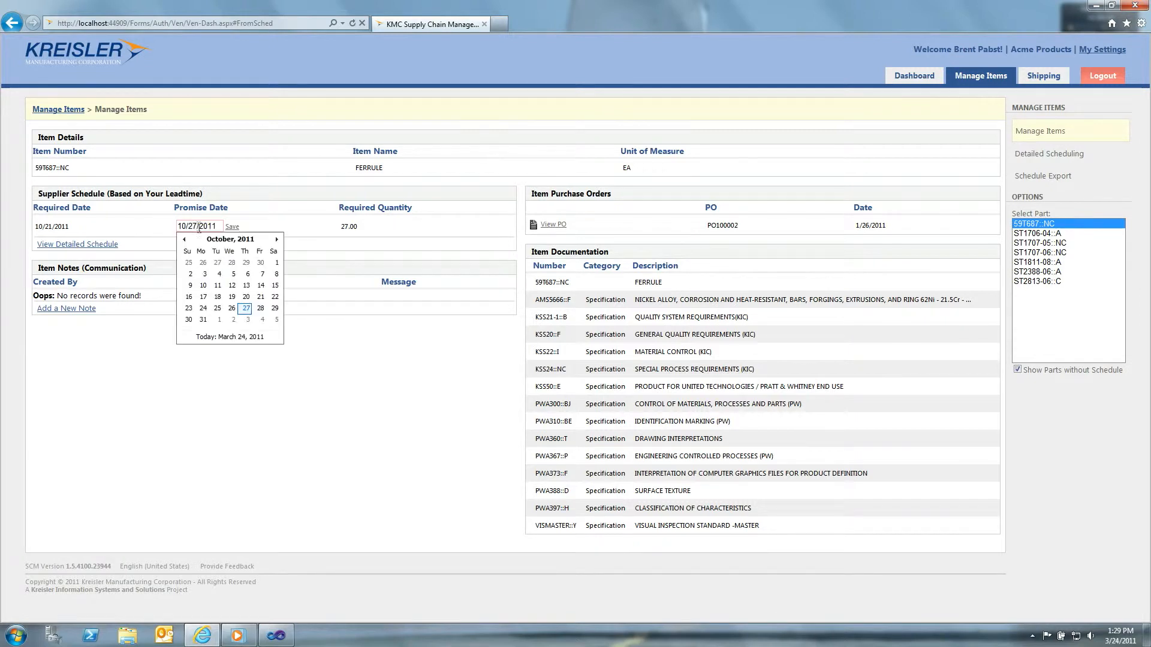
pyautogui.click(230, 286)
pyautogui.click(232, 227)
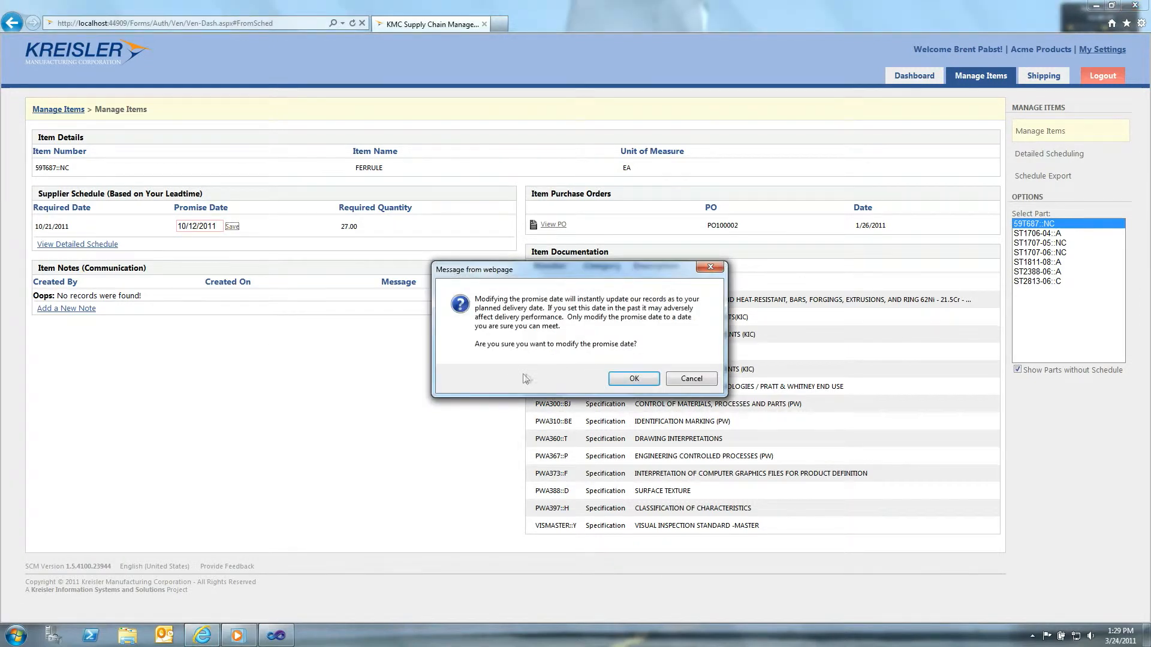
pyautogui.click(632, 379)
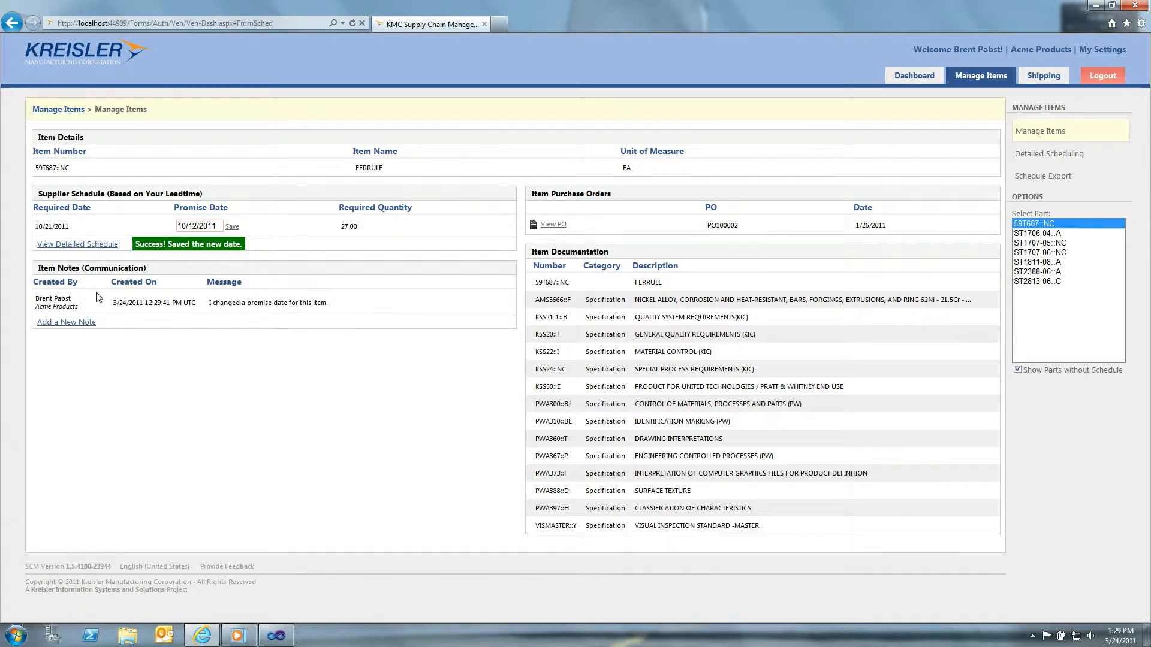
# Step: Add the item note "Adding a new note" to the FERRULE item and save it
pyautogui.click(61, 325)
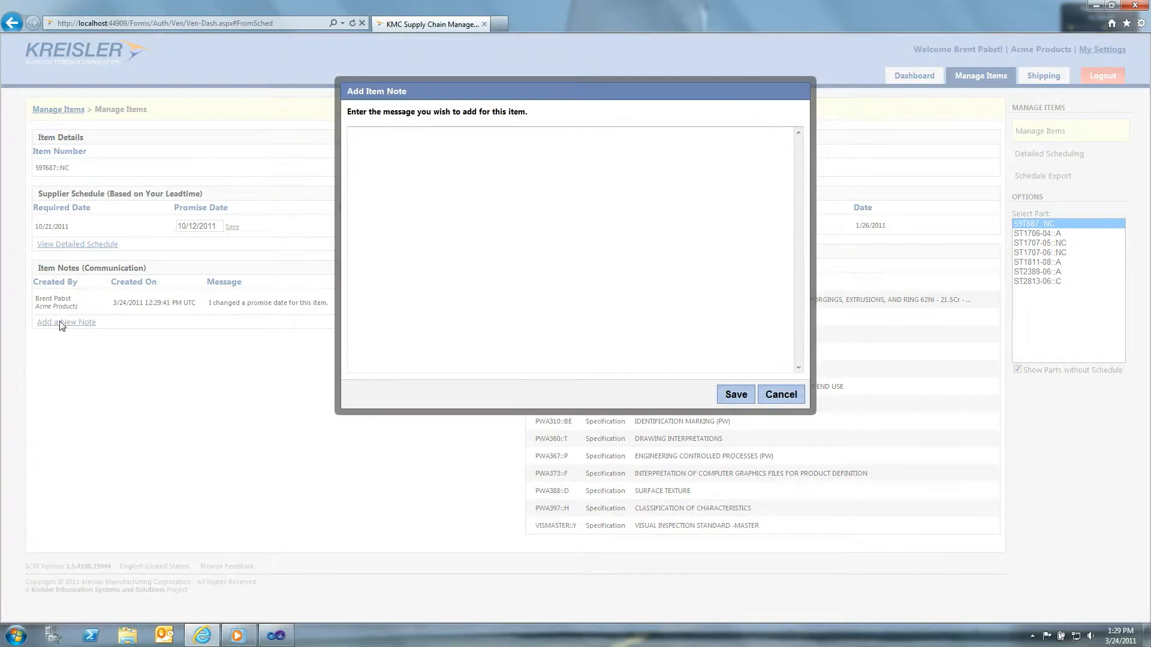
pyautogui.click(384, 246)
pyautogui.write('IAd')
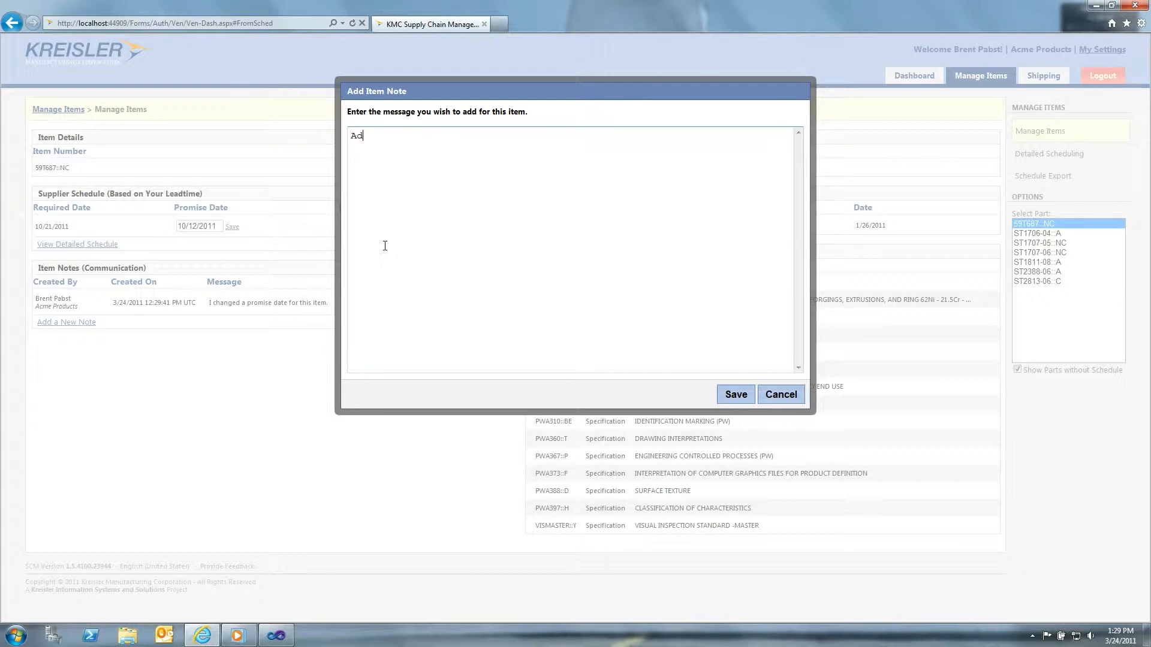
pyautogui.write('ding a new note')
pyautogui.click(736, 396)
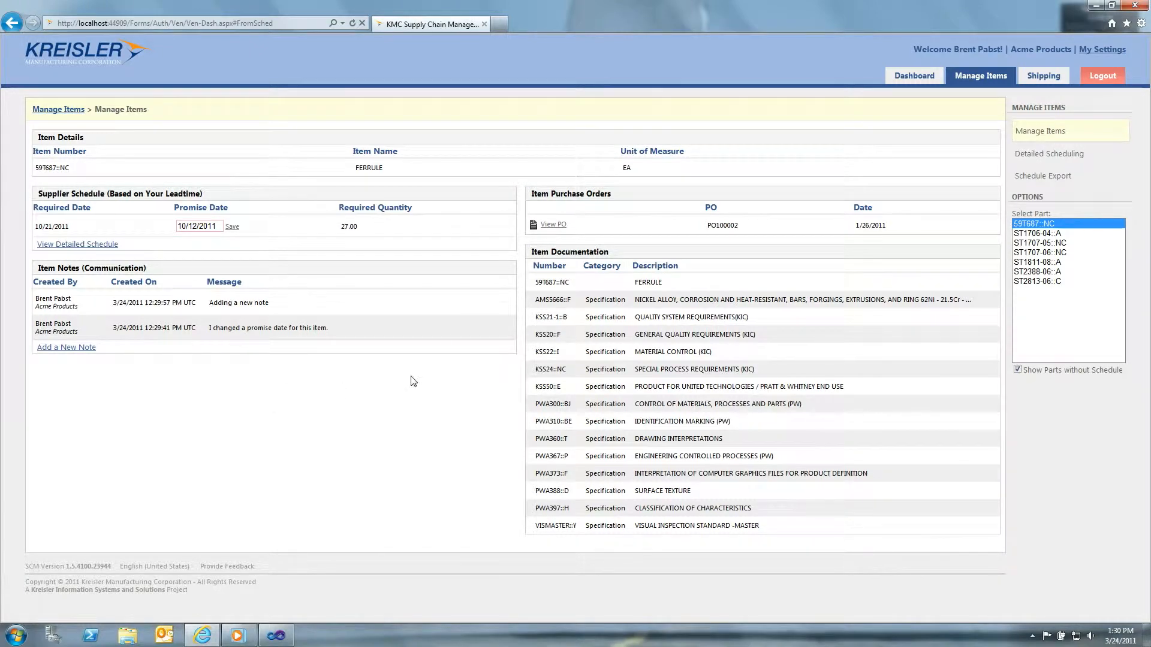
# Step: Look over the FERRULE item's purchase order, close it, and display the details of part ST1707-06::NC
pyautogui.click(554, 226)
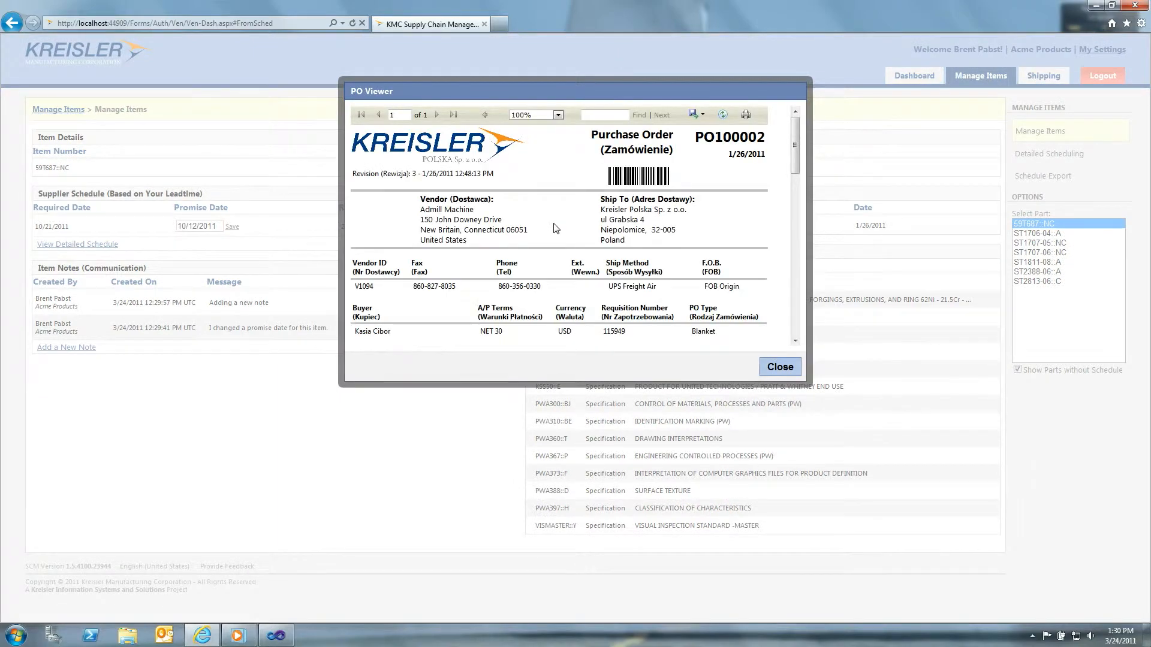
pyautogui.moveTo(792, 148)
pyautogui.mouseDown()
pyautogui.moveTo(790, 195)
pyautogui.moveTo(788, 140)
pyautogui.mouseUp()
pyautogui.click(696, 115)
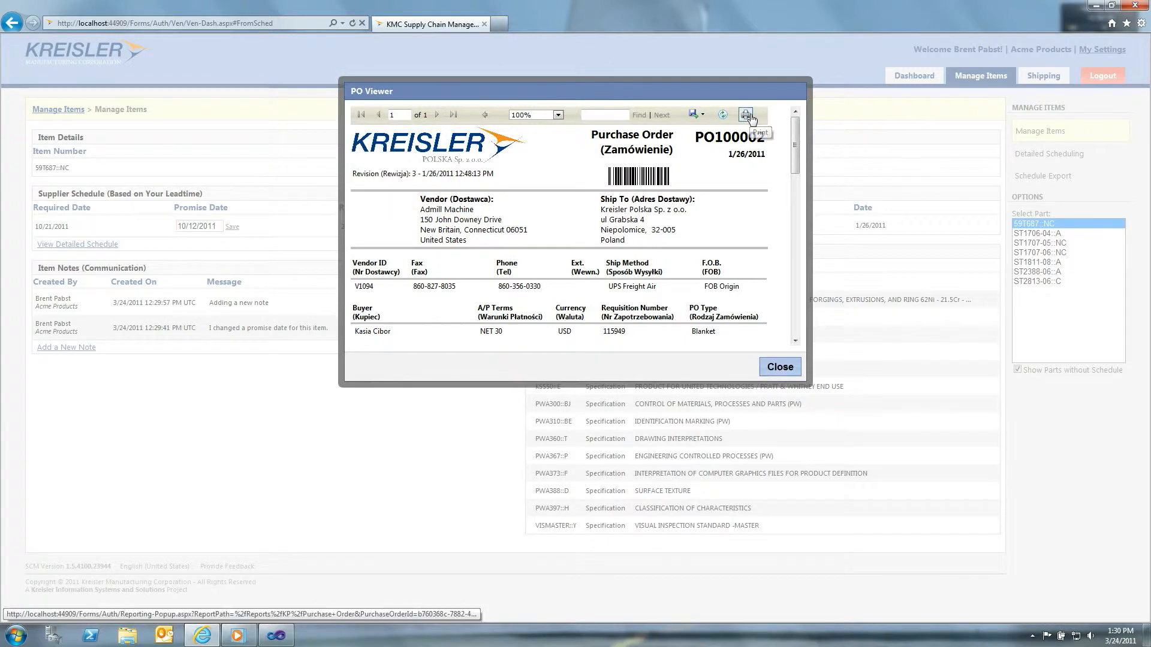
pyautogui.click(772, 368)
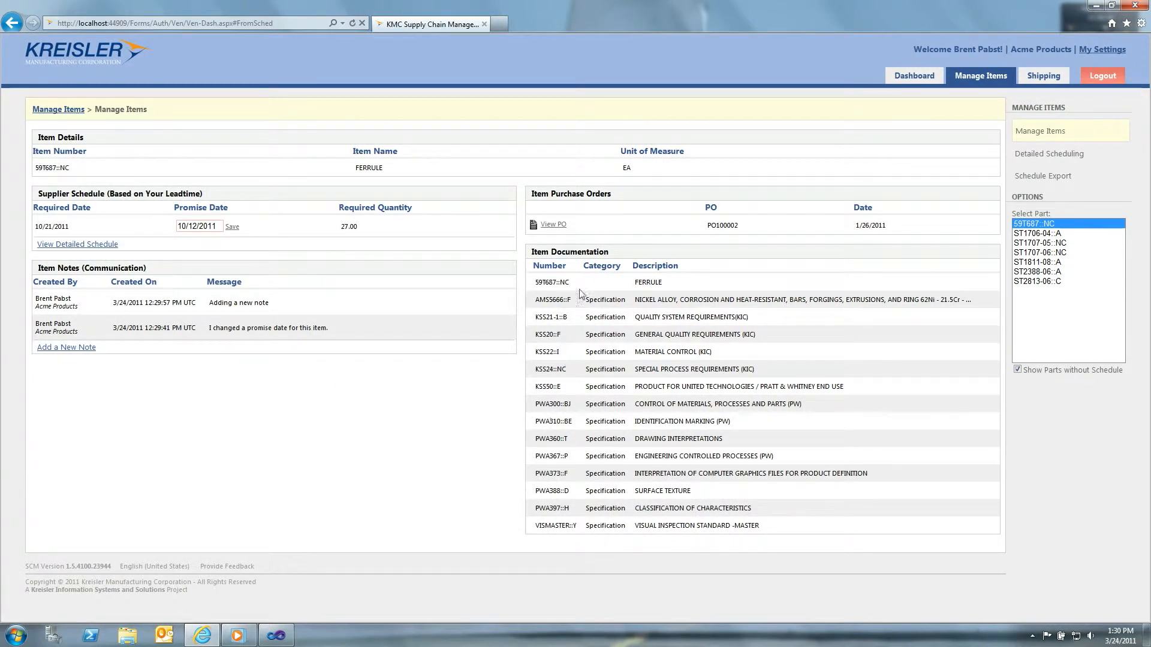
pyautogui.click(1025, 253)
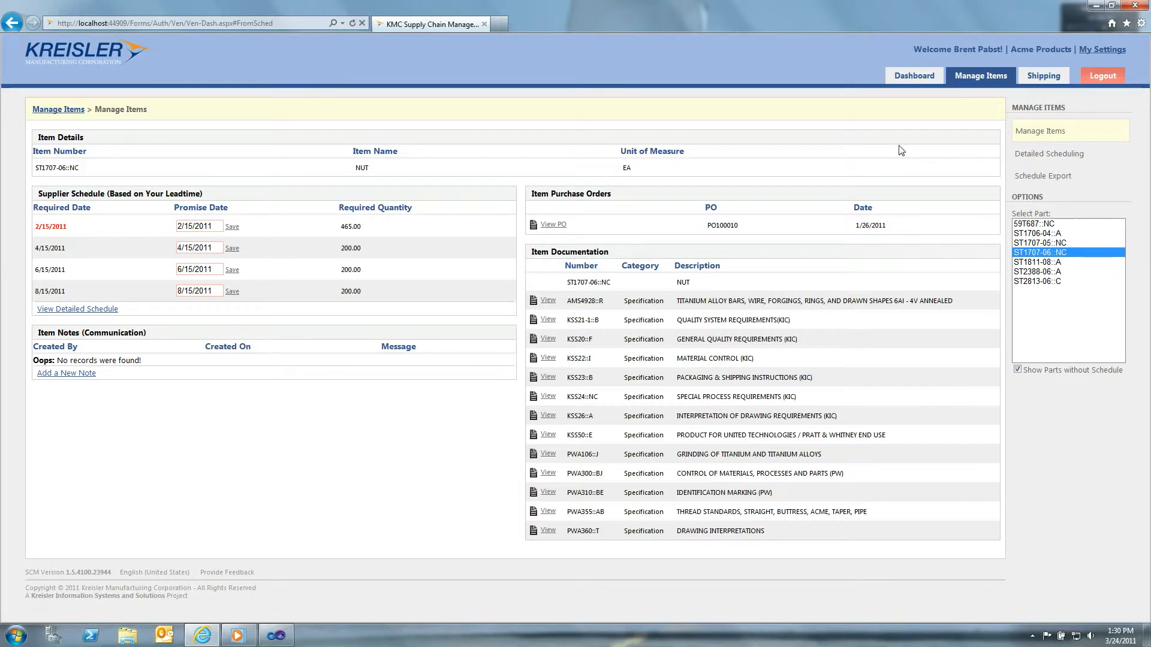
# Step: Create a shipment of 50 parts of item ST1706-04::A and continue to the lot/heat numbers
pyautogui.click(1044, 76)
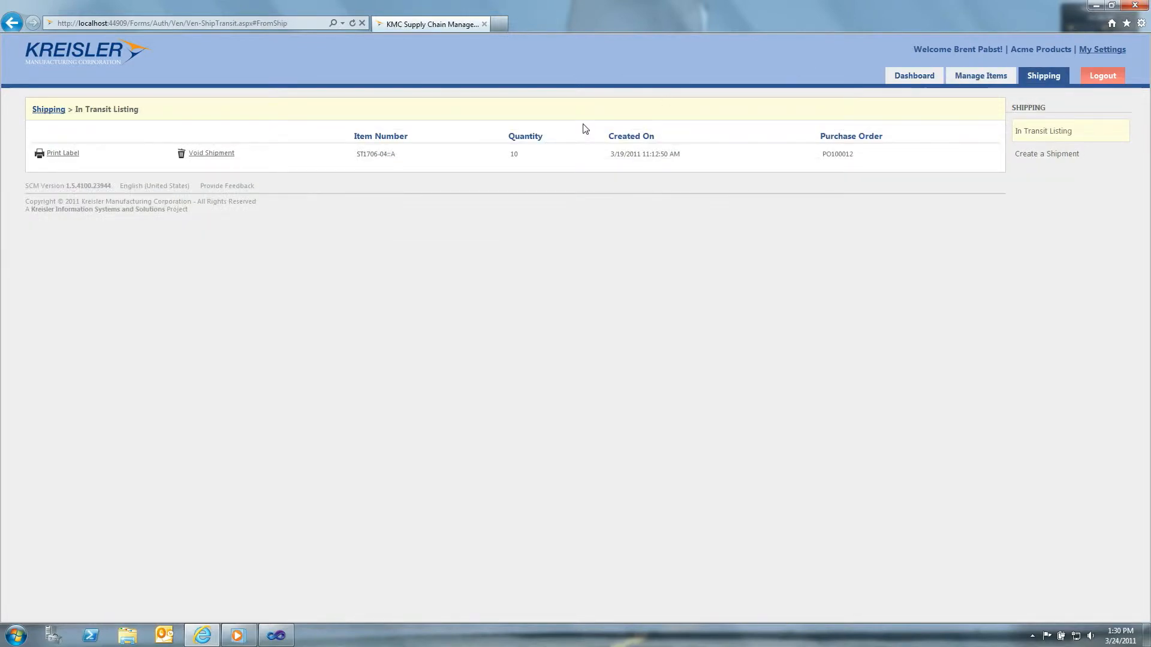
pyautogui.click(1042, 153)
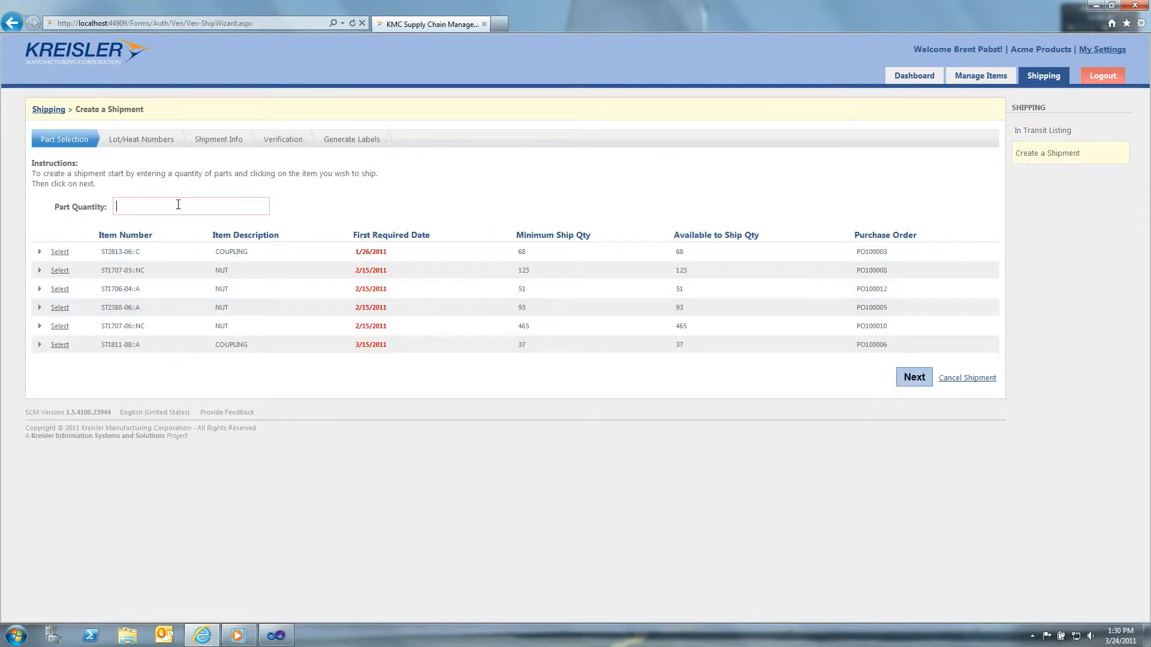
pyautogui.write('50')
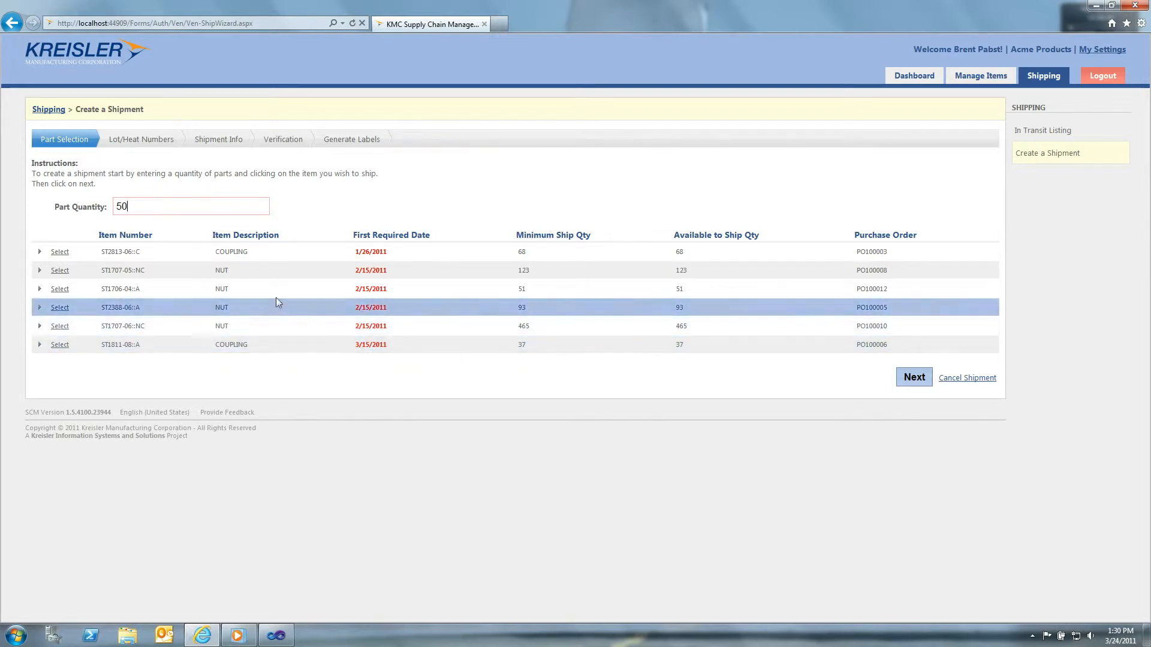
pyautogui.click(40, 291)
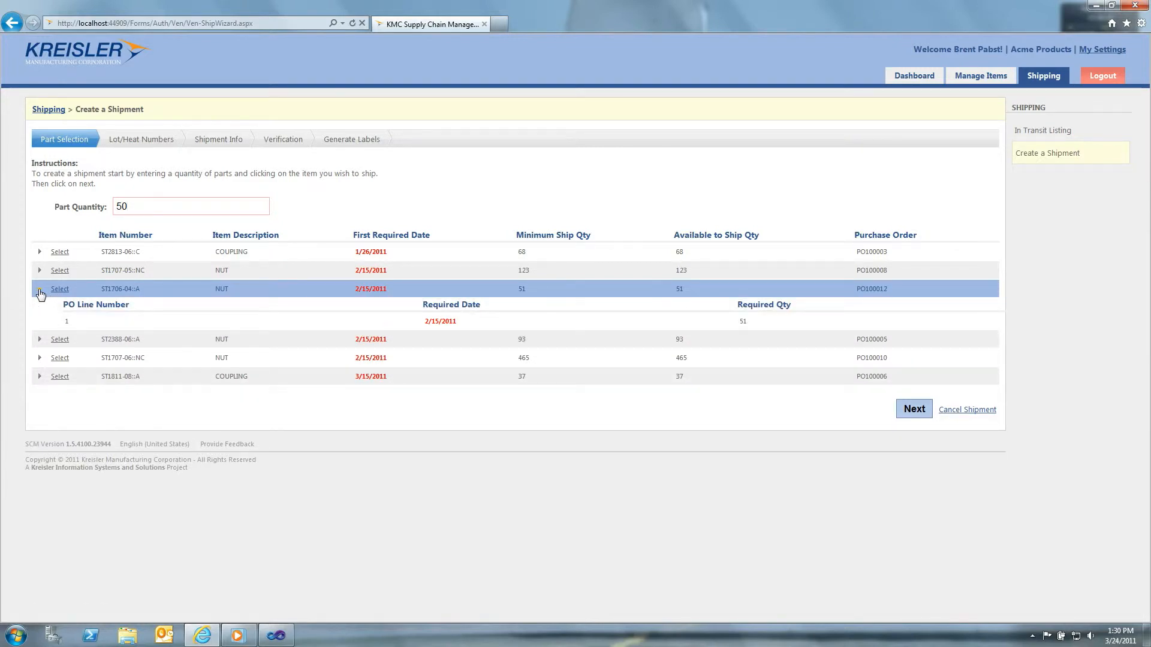
pyautogui.click(60, 290)
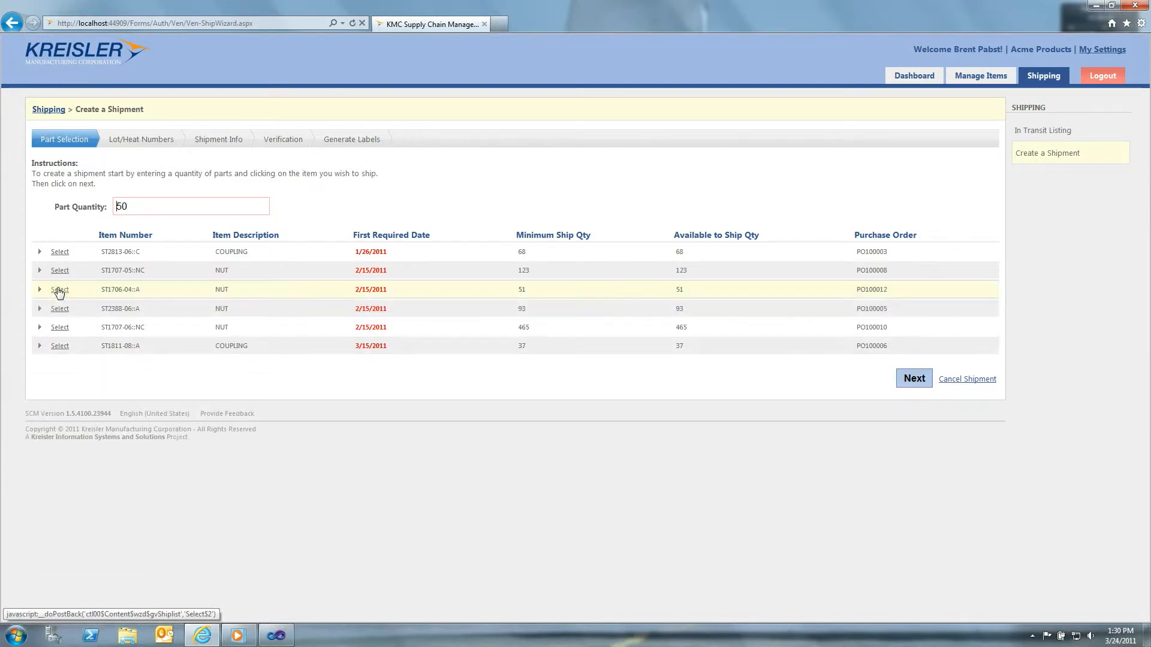
pyautogui.click(915, 384)
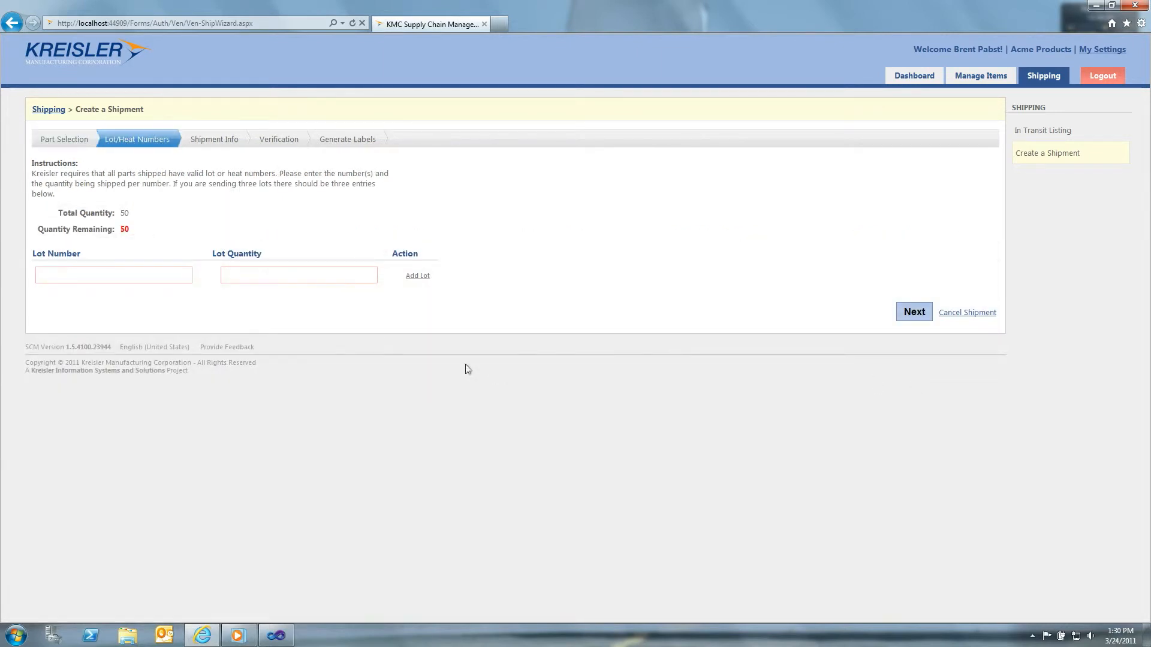
# Step: Add lot number 12345 with a quantity of 10 to the shipment
pyautogui.click(150, 280)
pyautogui.write('12345')
pyautogui.press('Tab')
pyautogui.write('10')
pyautogui.press('Tab')
pyautogui.press('Return')
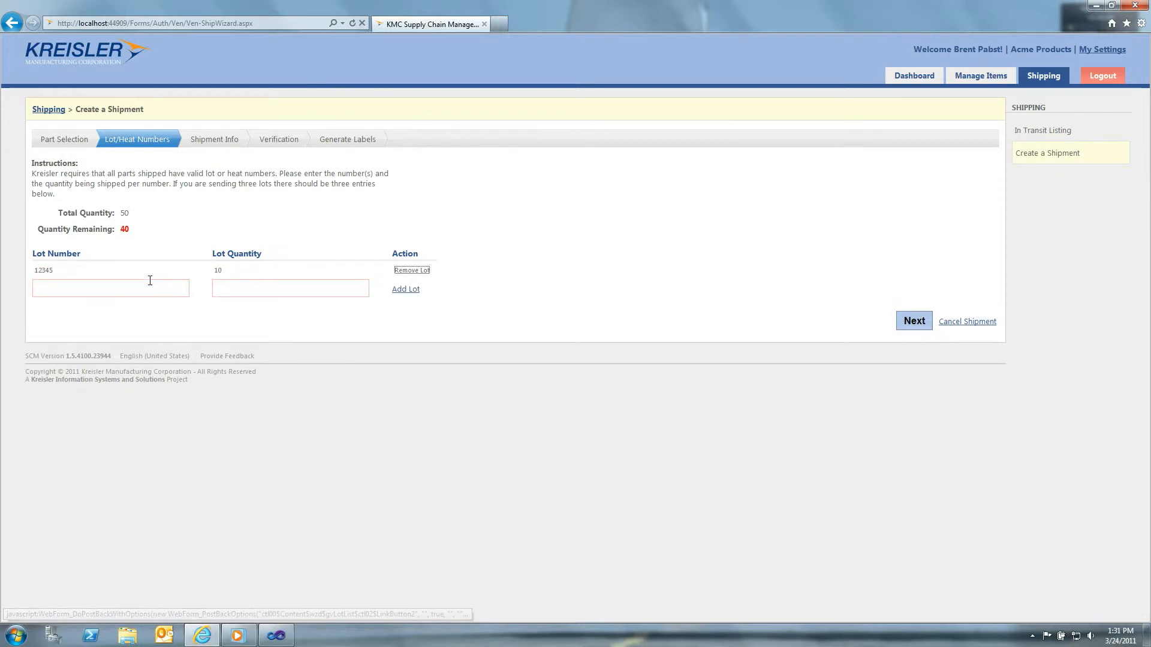
# Step: Add lot number 30450 with a quantity of 10 to the shipment
pyautogui.write('30450`')
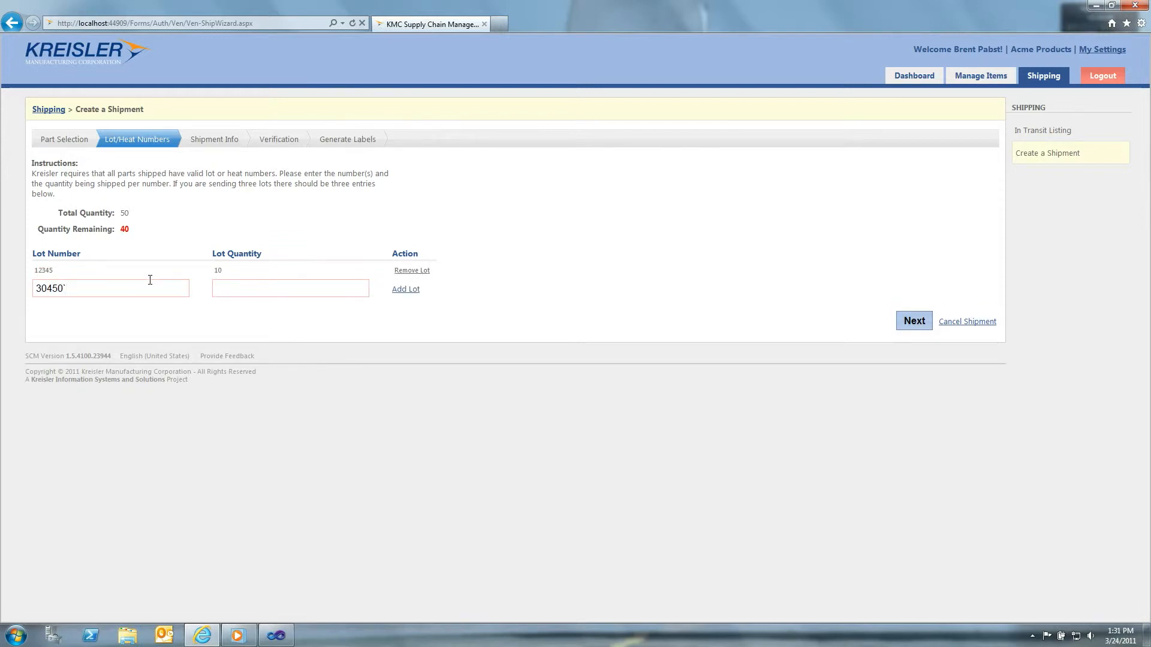
pyautogui.press('Tab')
pyautogui.write('10')
pyautogui.press('Tab')
pyautogui.press('Return')
# Step: Add lot number 939503 with a quantity of 10 to the shipment
pyautogui.click(115, 306)
pyautogui.write('939503')
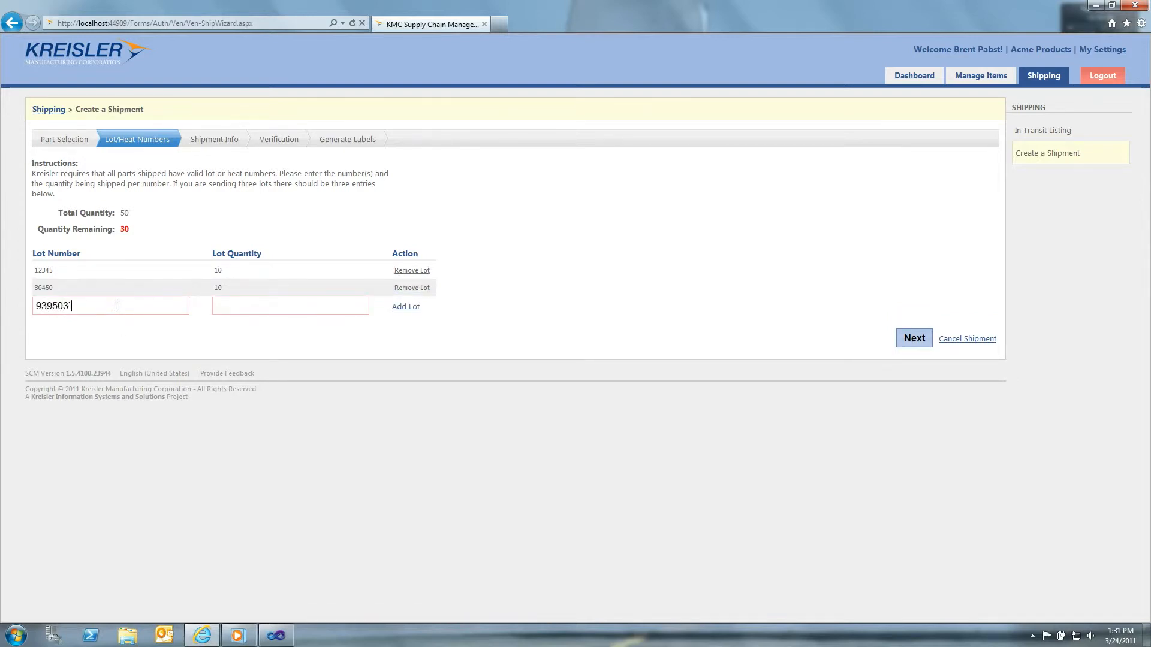
pyautogui.write('10')
pyautogui.press('Tab')
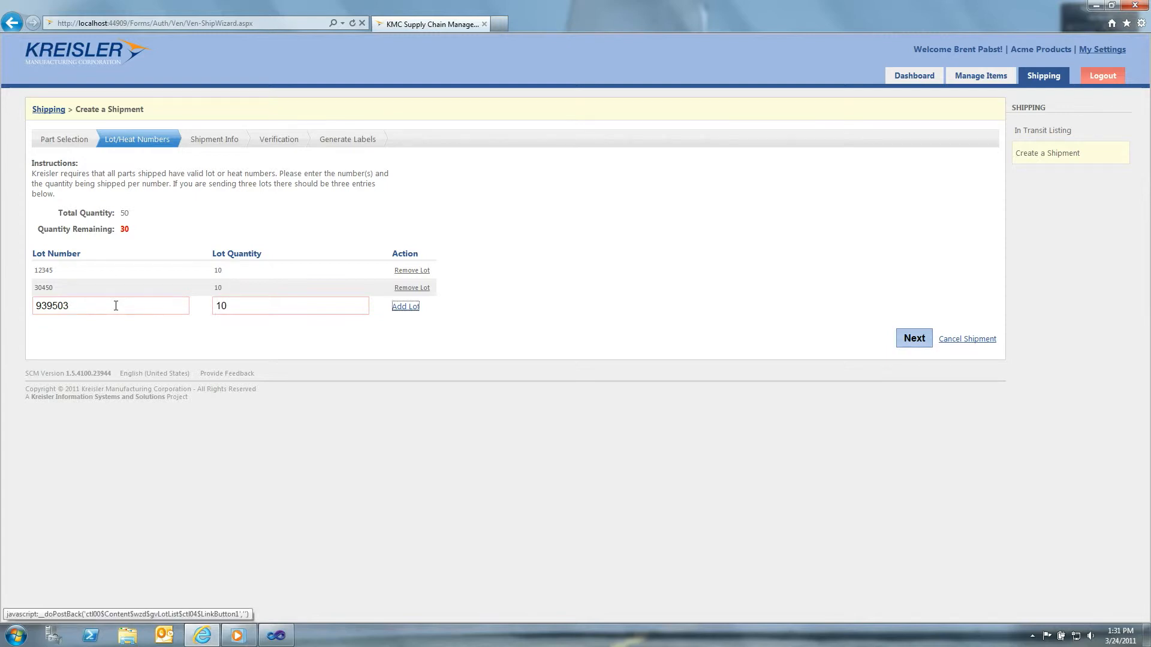
pyautogui.press('Return')
# Step: Add lots kskdkdd and 102094, each with a quantity of 10, and continue to the shipment information
pyautogui.write('kskdkdd10')
pyautogui.press('Tab')
pyautogui.press('Return')
pyautogui.press('Tab')
pyautogui.press('Tab')
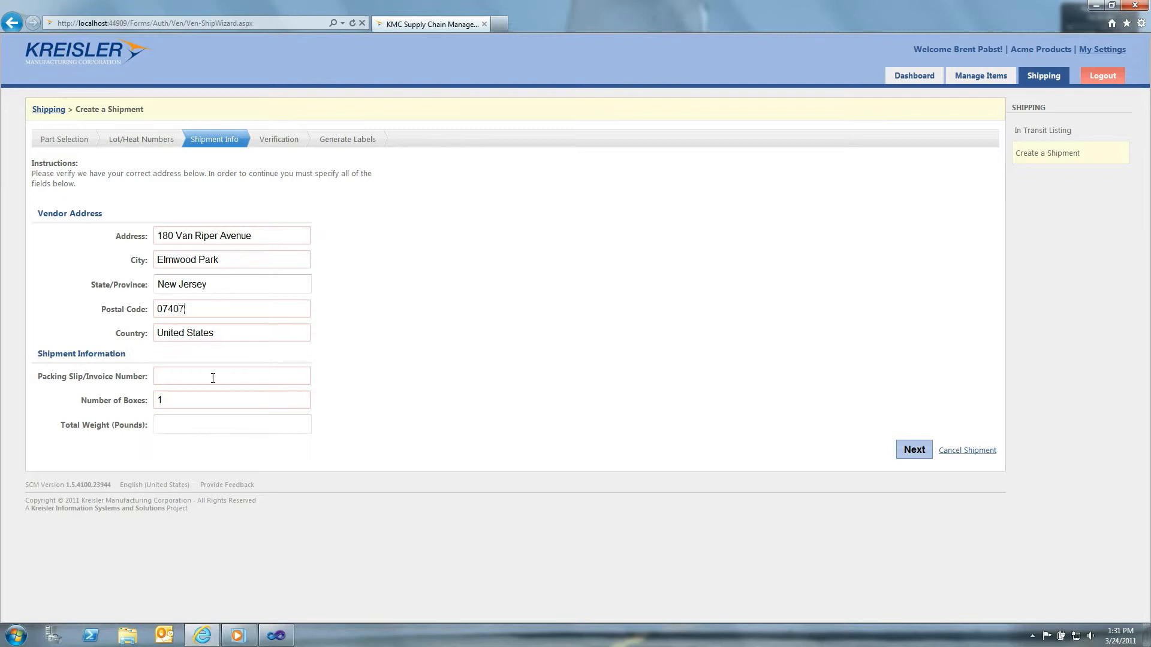
# Step: Set the packing slip/invoice number to PS12345 and the number of boxes to 2, and process the verified shipment
pyautogui.press('Tab')
pyautogui.press('Tab')
pyautogui.write('PS12345')
pyautogui.press('Tab')
pyautogui.write('2')
pyautogui.press('Tab')
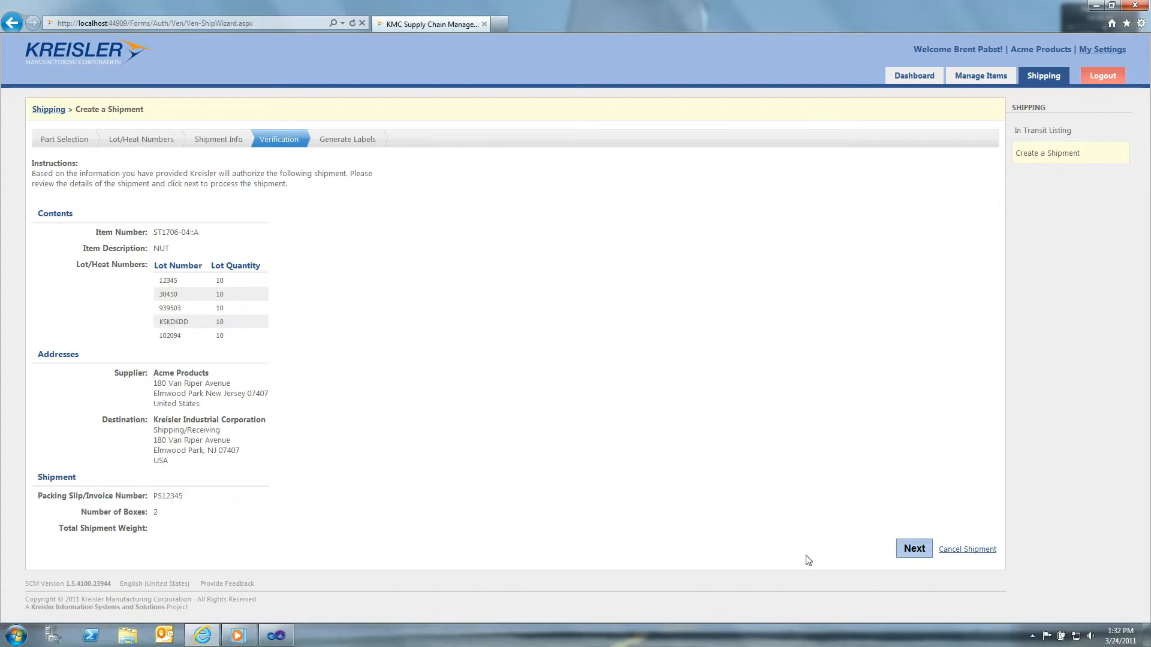
pyautogui.click(912, 548)
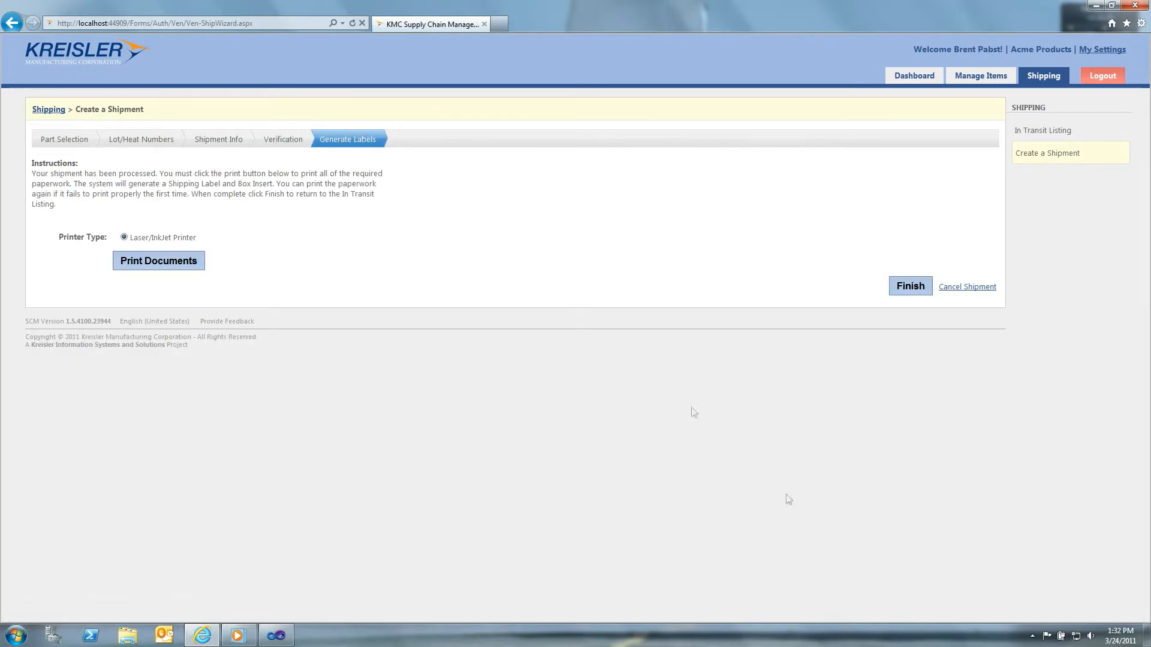
# Step: Print the shipment documents on the OKI C5750(PCL) (Copy 1) printer and finish the shipment
pyautogui.click(149, 263)
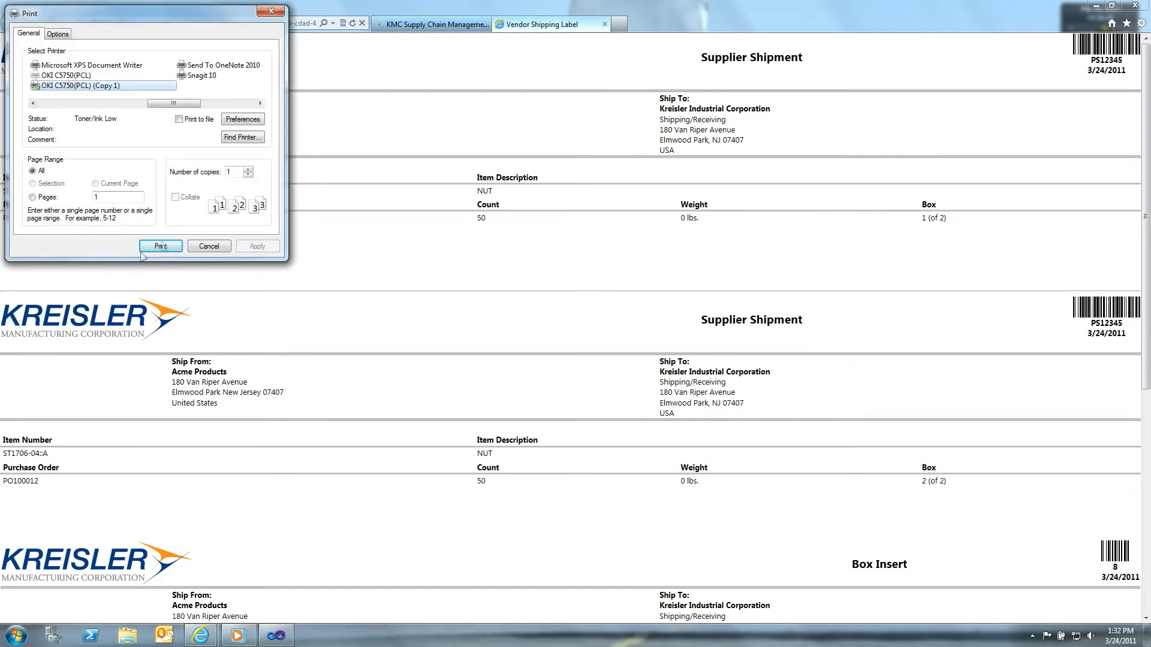
pyautogui.click(154, 248)
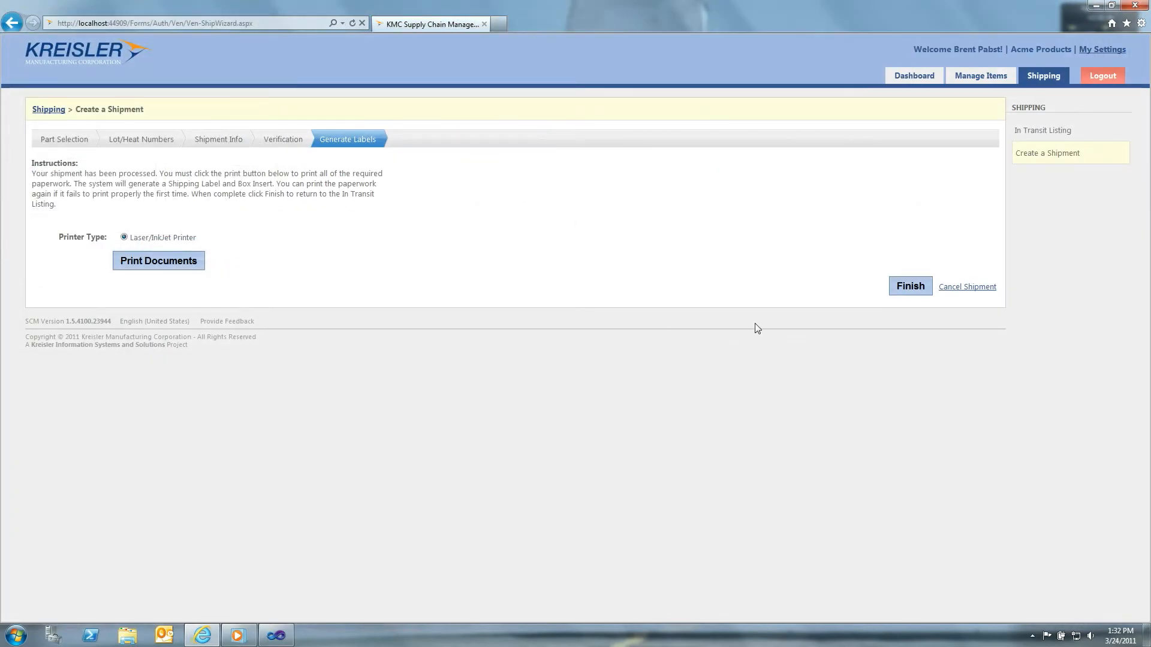
pyautogui.click(917, 287)
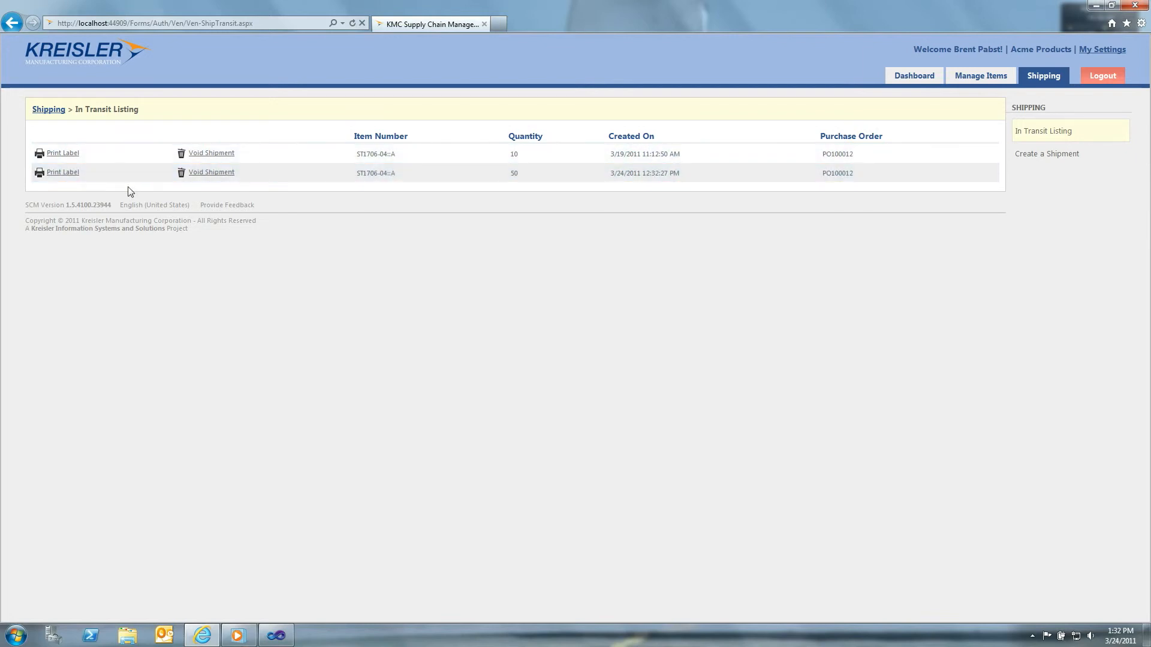
# Step: Void the in-transit shipment of 10 parts and request the label for the shipment of 50 parts
pyautogui.click(210, 154)
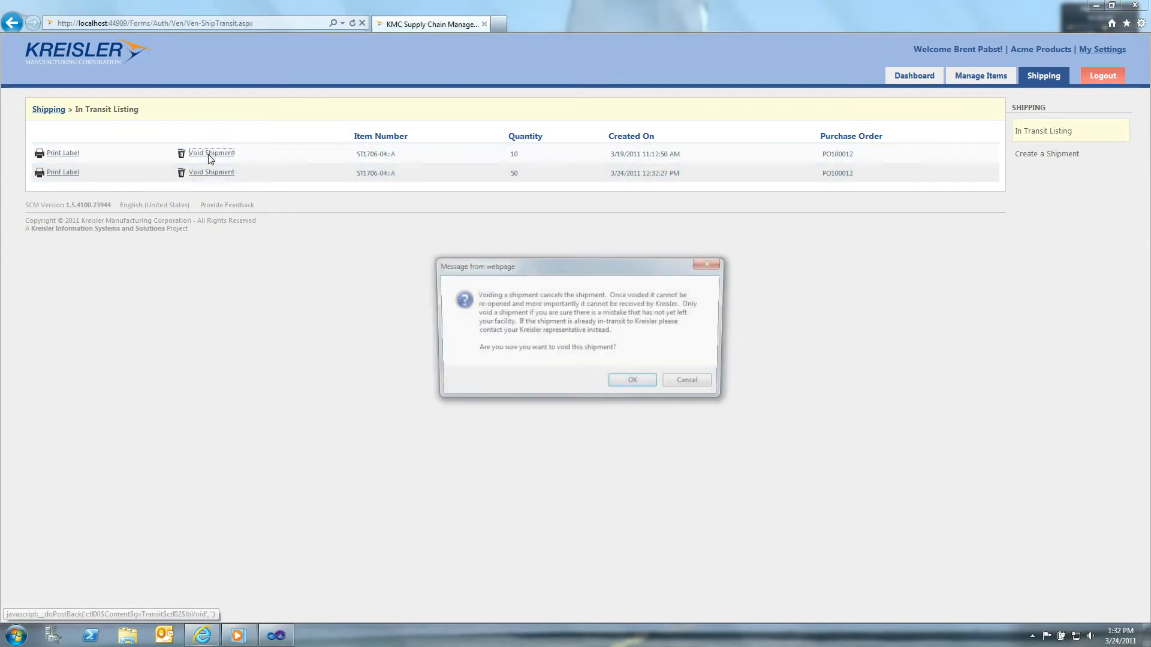
pyautogui.click(633, 384)
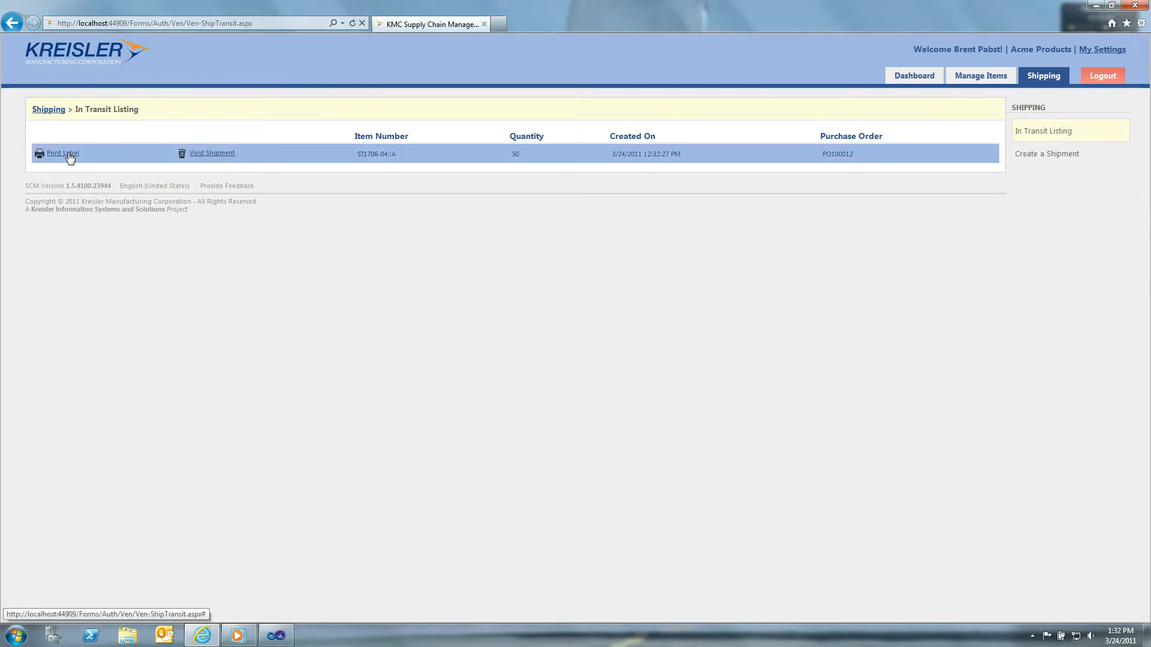
pyautogui.click(63, 153)
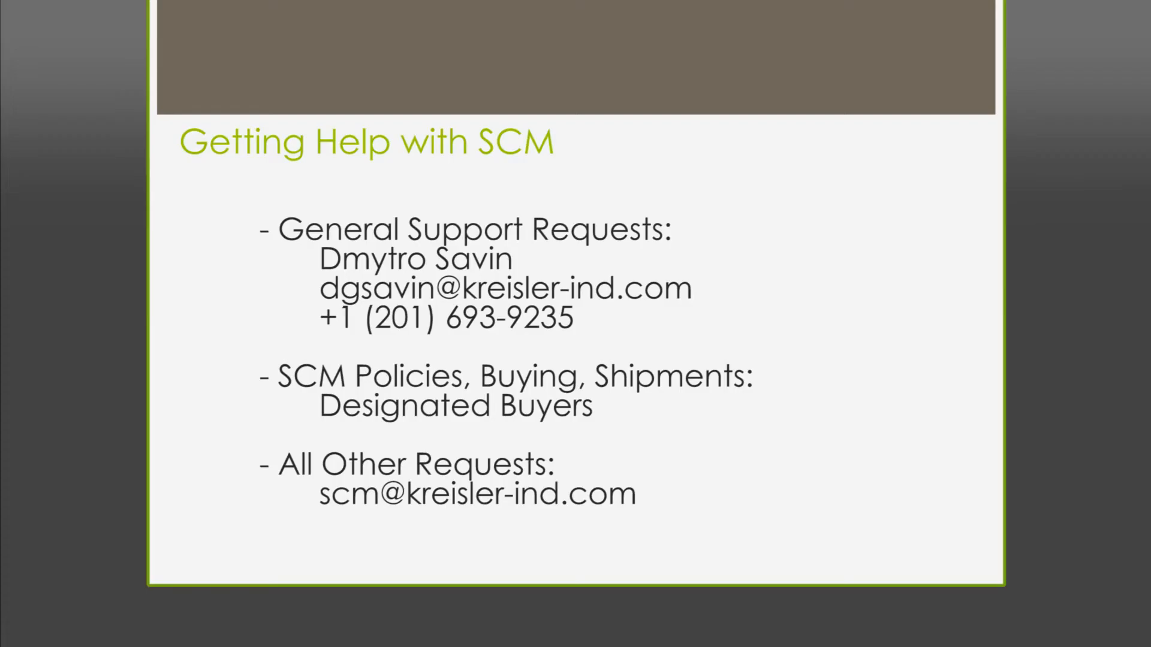